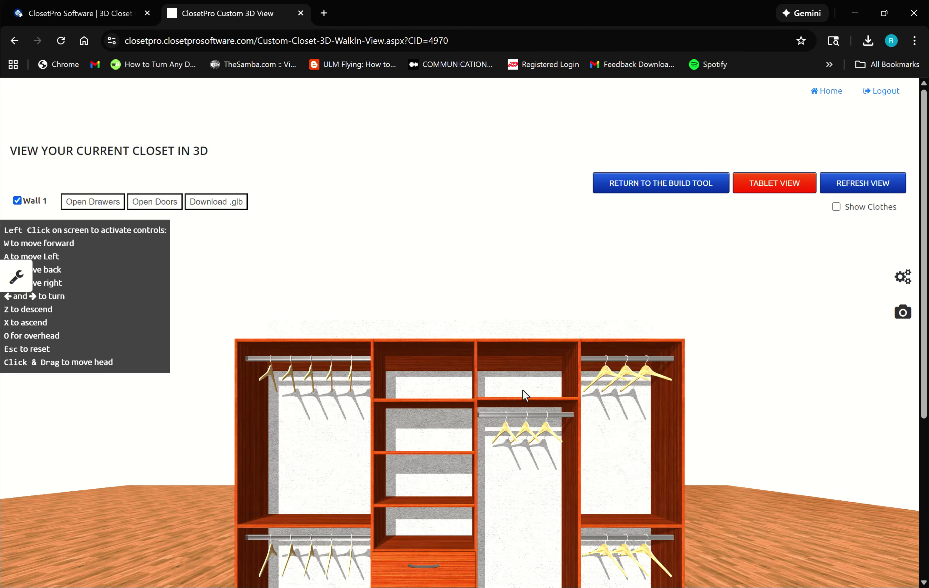
- Look over the closet from an angle in the 3D view, and return to the build tool
{"action": "scroll", "coordinate": [529, 389], "scroll_direction": "down", "scroll_amount": 3}
{"action": "left_click_drag", "start_coordinate": [568, 362], "coordinate": [516, 377]}
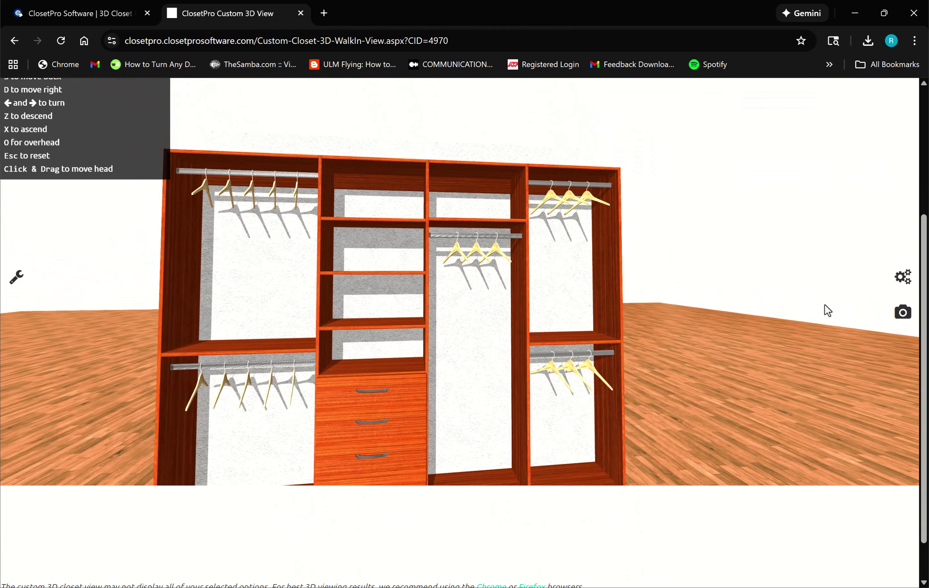
{"action": "scroll", "coordinate": [825, 304], "scroll_direction": "up", "scroll_amount": 3}
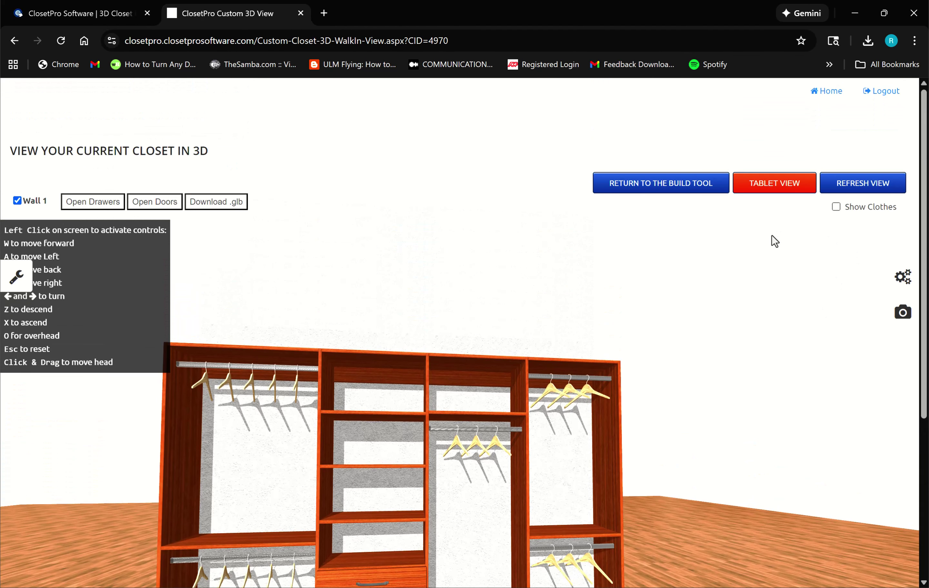
{"action": "scroll", "coordinate": [739, 195], "scroll_direction": "down", "scroll_amount": 1}
{"action": "left_click", "coordinate": [676, 120]}
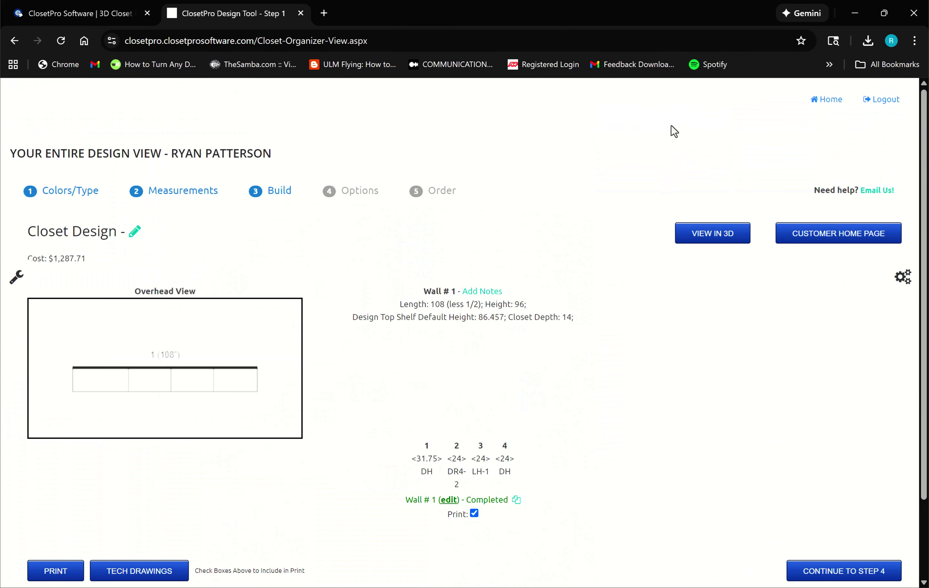
- Finish the closet design with its current components, and download its Part Nester export
{"action": "left_click", "coordinate": [832, 574]}
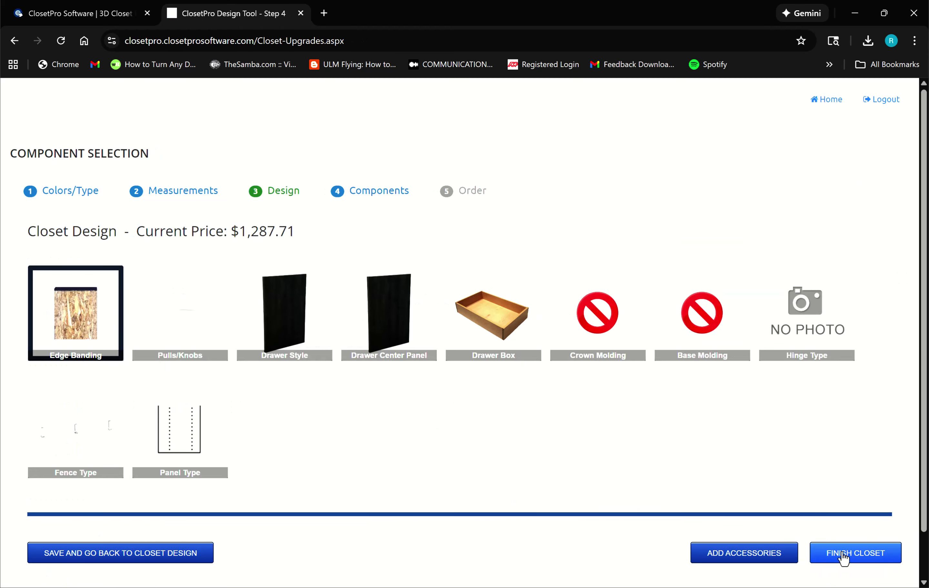
{"action": "left_click", "coordinate": [843, 560]}
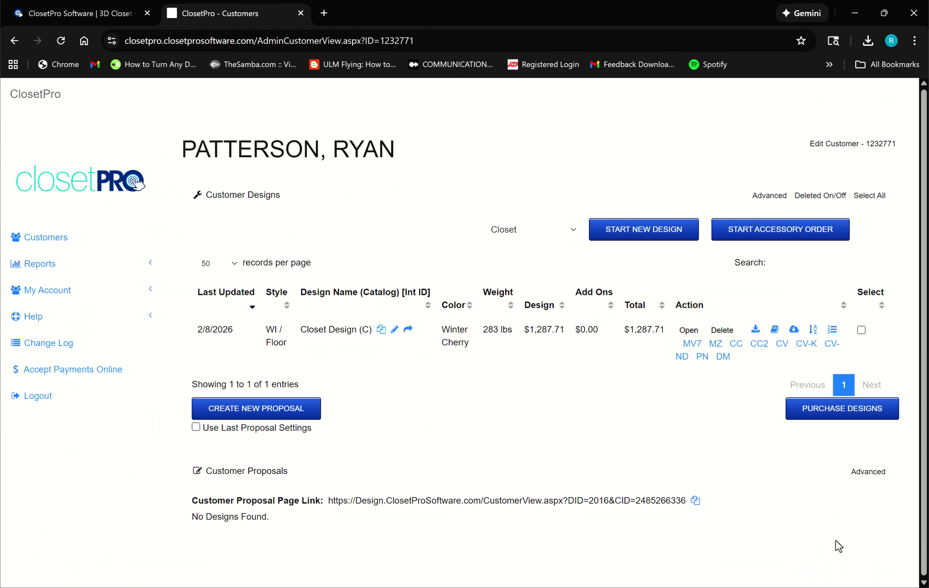
{"action": "left_click", "coordinate": [702, 357]}
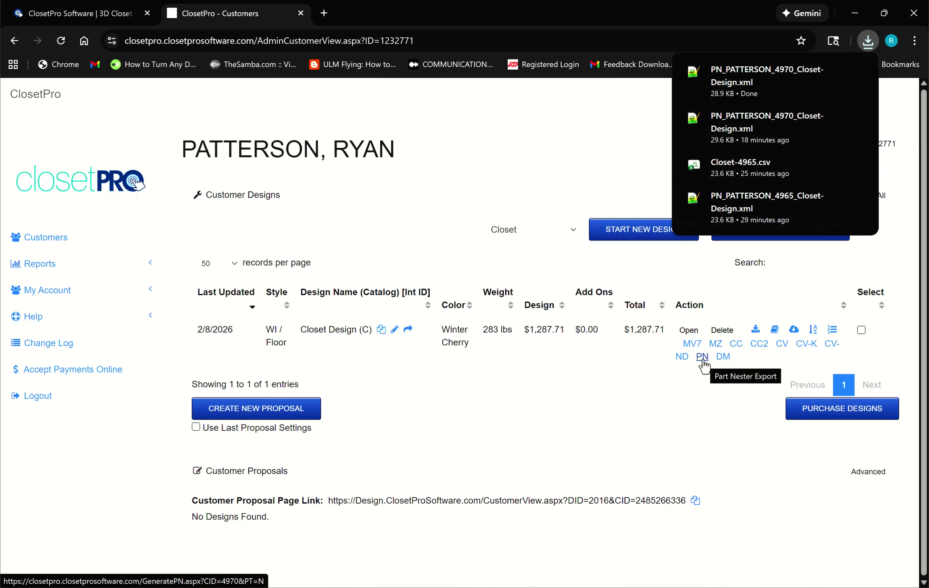
- Open the newly exported Closet-Design XML file from the Downloads folder in PartNester4
{"action": "mouse_move", "coordinate": [522, 587]}
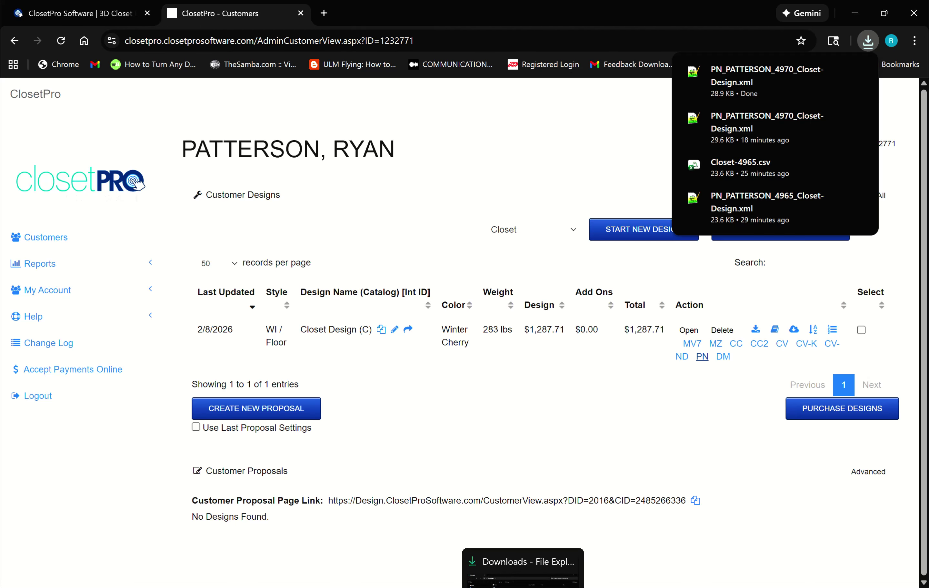
{"action": "left_click", "coordinate": [542, 558]}
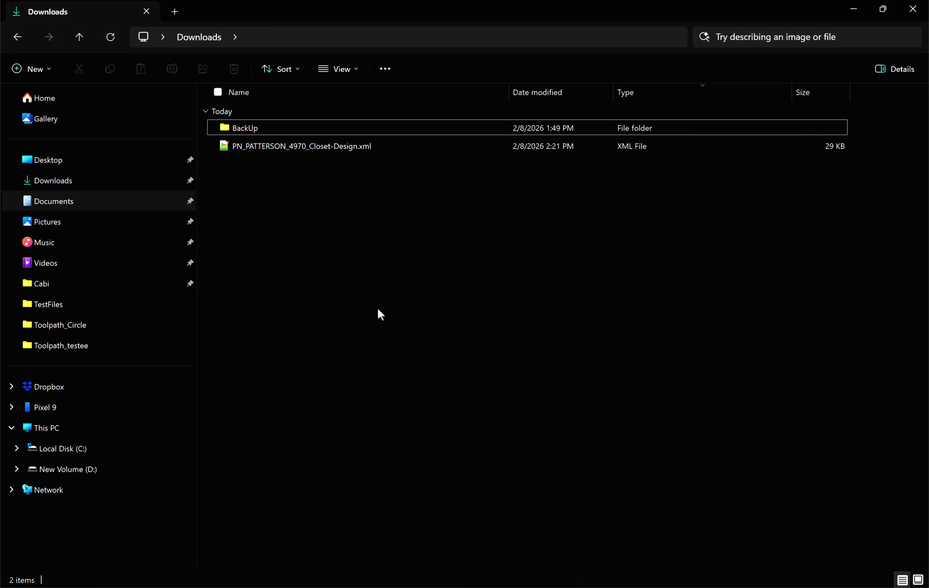
{"action": "right_click", "coordinate": [293, 146]}
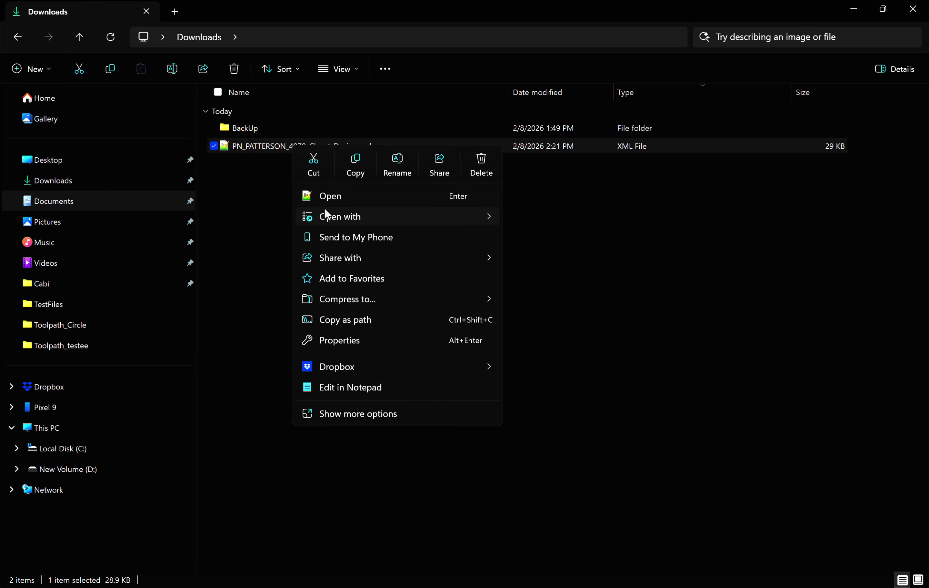
{"action": "mouse_move", "coordinate": [329, 218]}
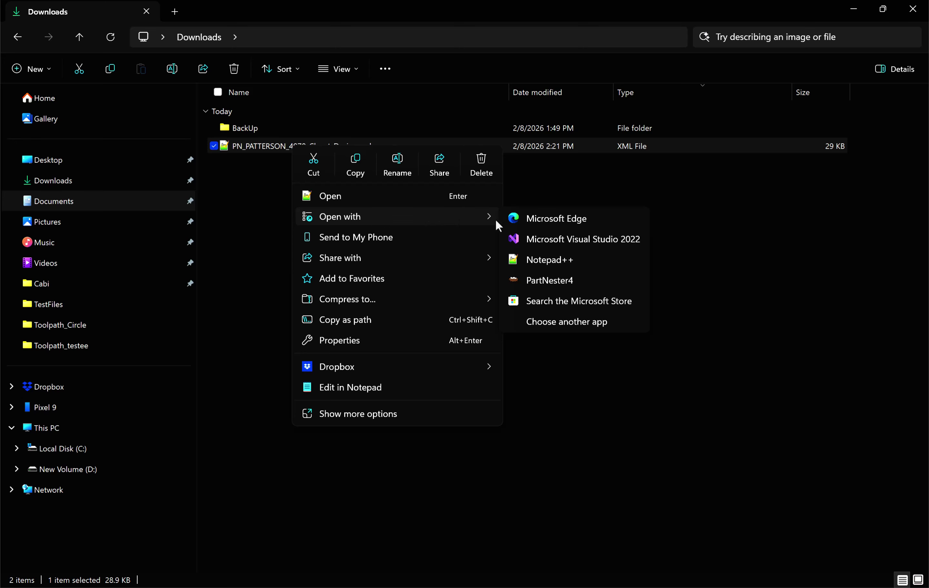
{"action": "left_click", "coordinate": [559, 283]}
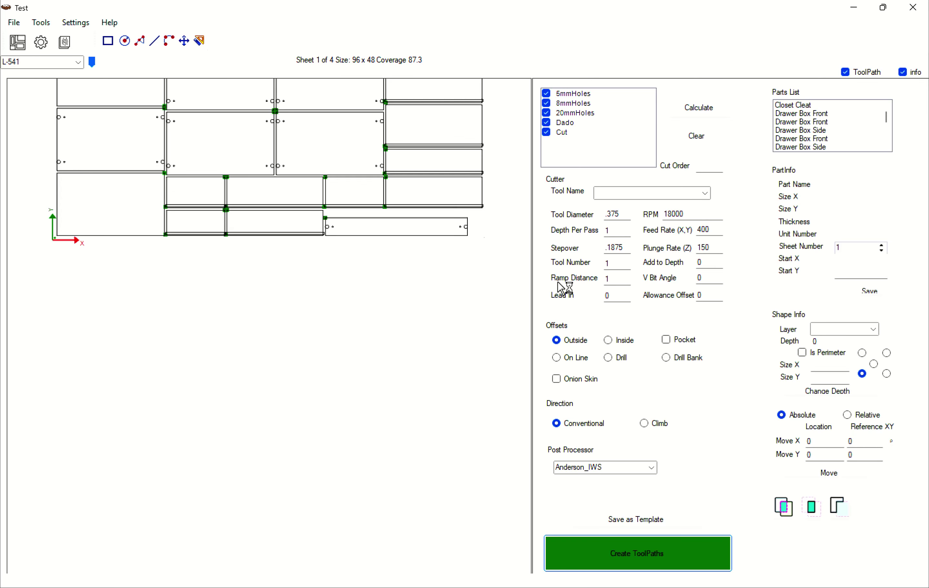
- Examine the nested part layouts of the L-541 material from sheet 1 through sheet 4, and go back to sheet 3
{"action": "left_click_drag", "start_coordinate": [270, 214], "coordinate": [255, 355]}
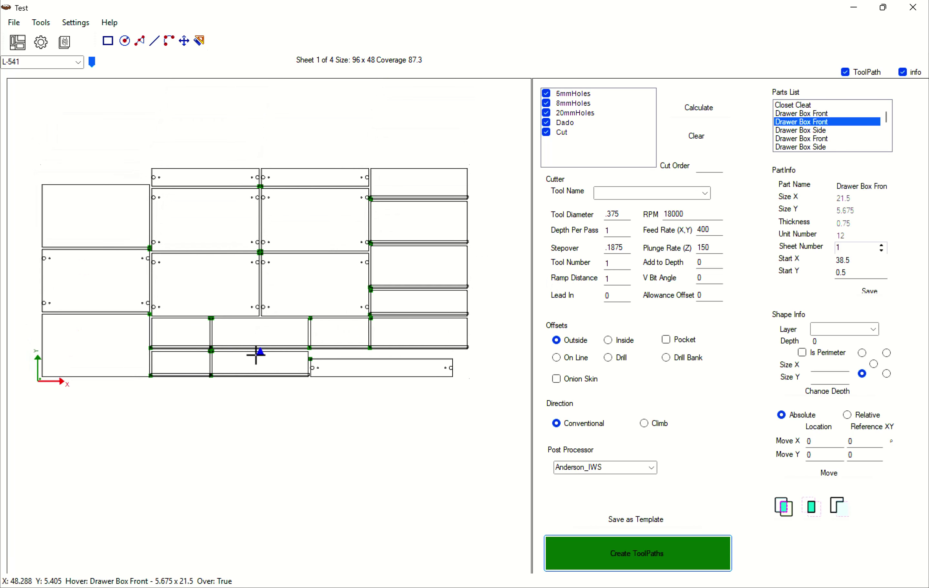
{"action": "left_click", "coordinate": [21, 62]}
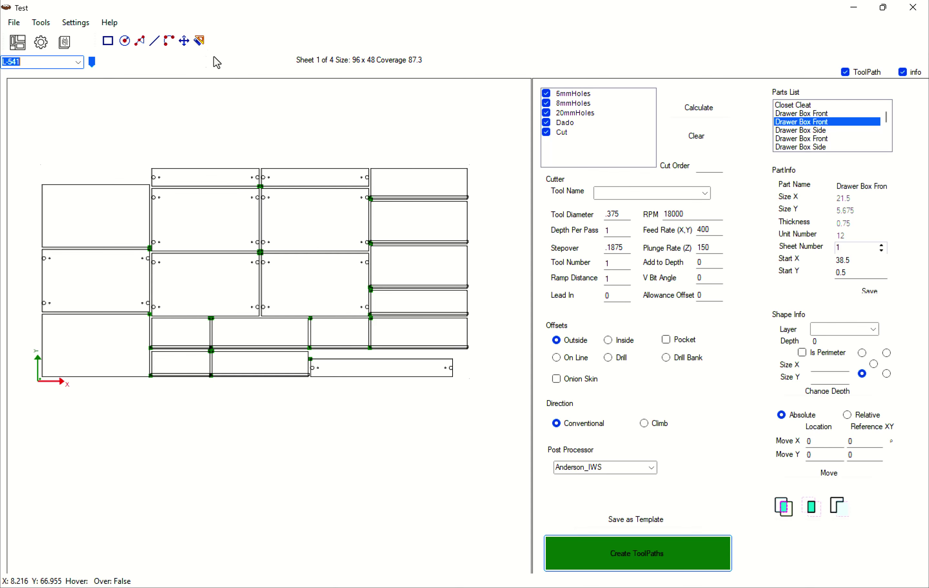
{"action": "left_click", "coordinate": [93, 62]}
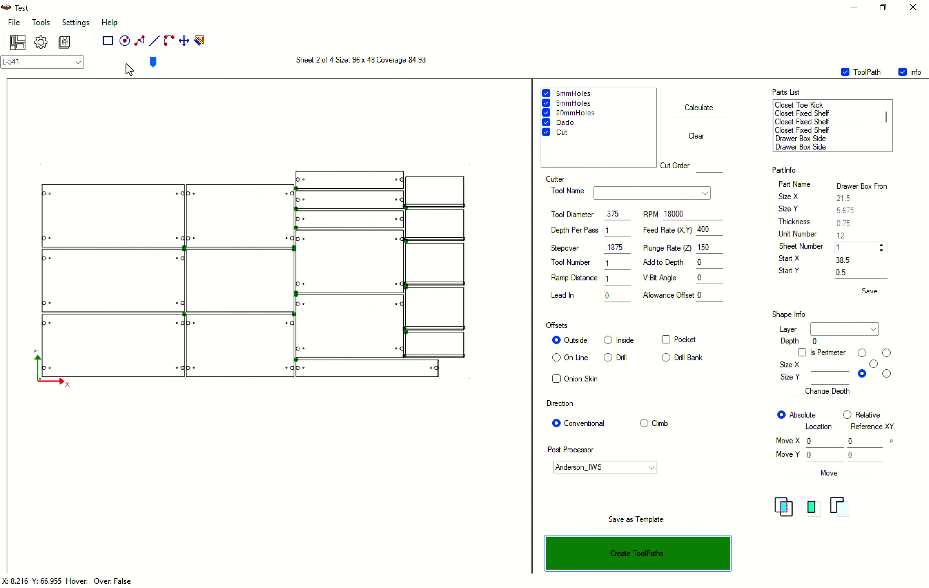
{"action": "left_click", "coordinate": [153, 61]}
{"action": "left_click", "coordinate": [245, 72]}
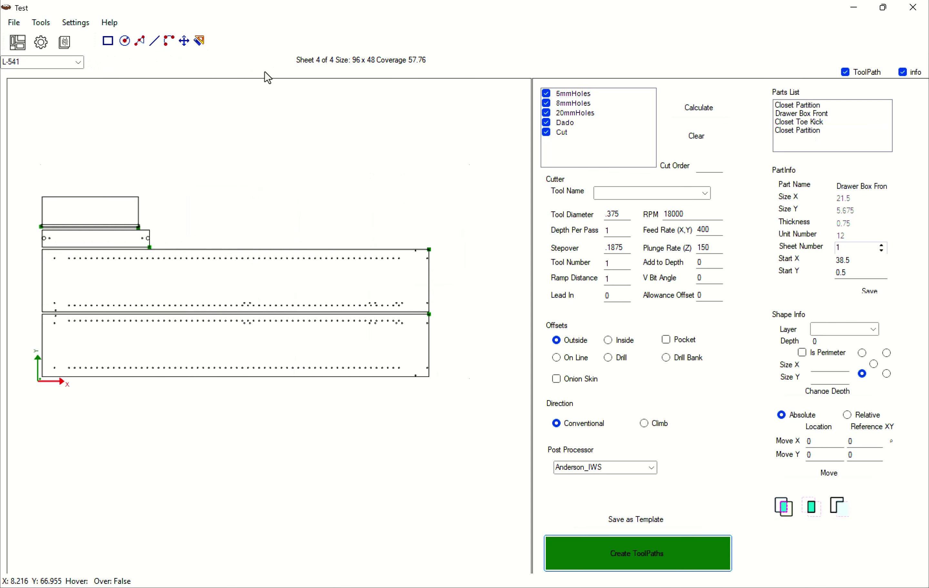
{"action": "left_click_drag", "start_coordinate": [279, 67], "coordinate": [212, 68]}
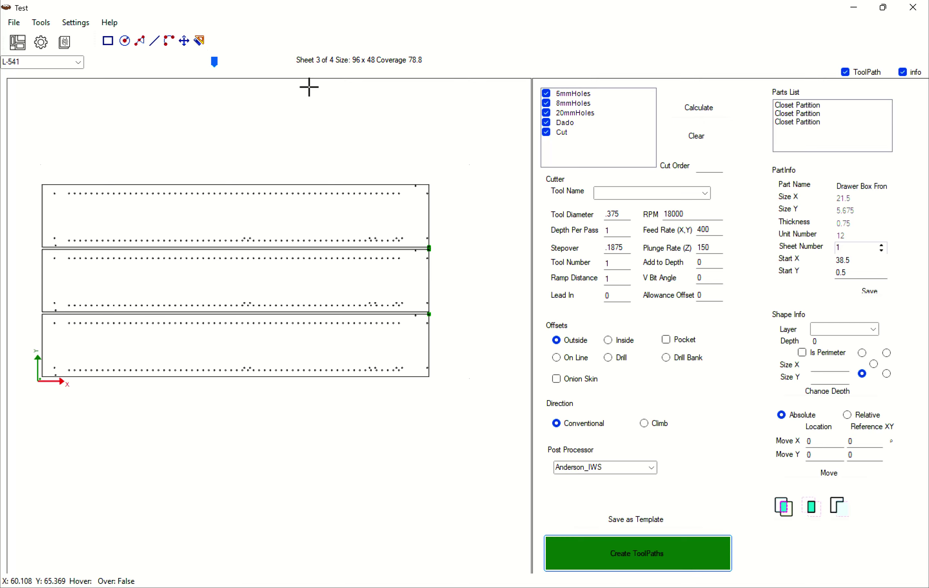
- Create the toolpaths for the nested sheets and save the G-code in Downloads under the name Closet
{"action": "left_click", "coordinate": [630, 567]}
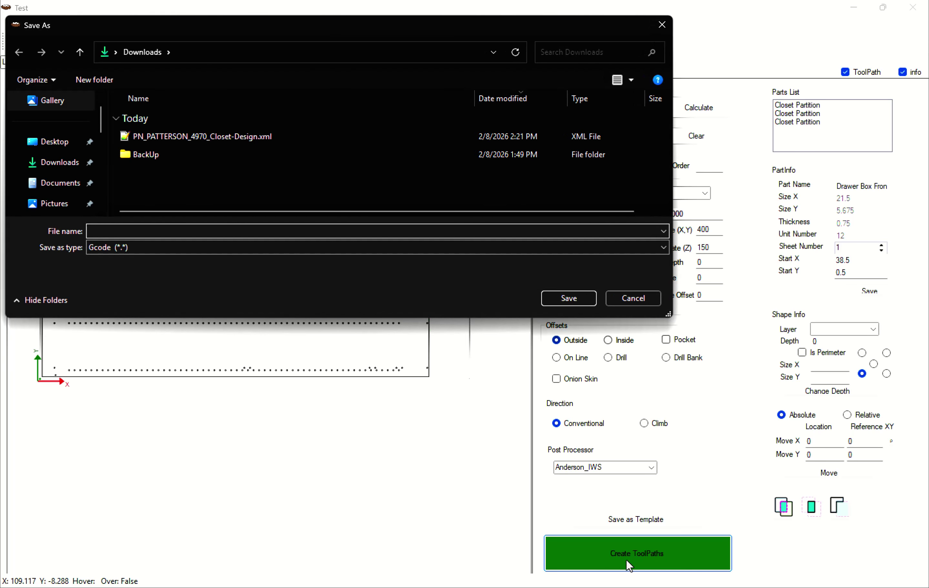
{"action": "type", "text": "C"}
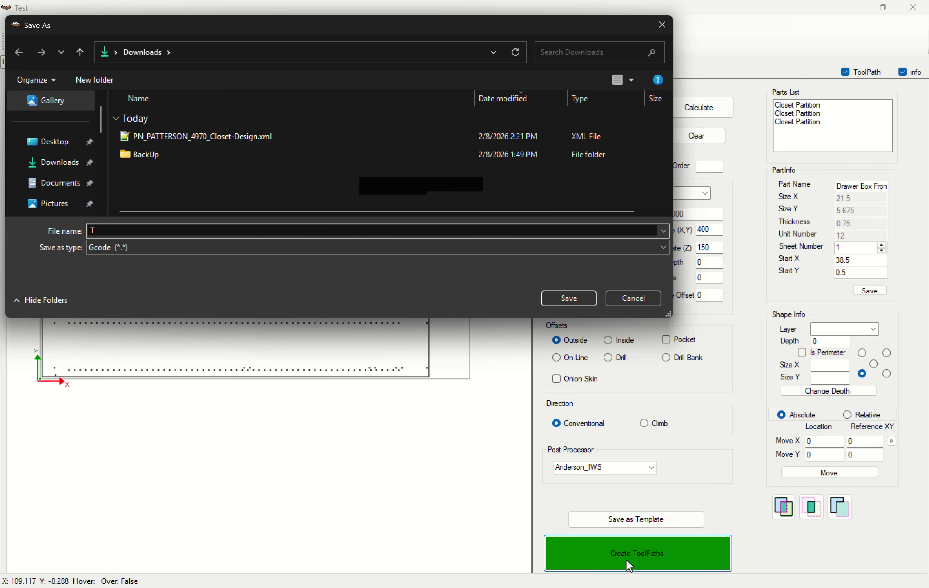
{"action": "type", "text": "loset"}
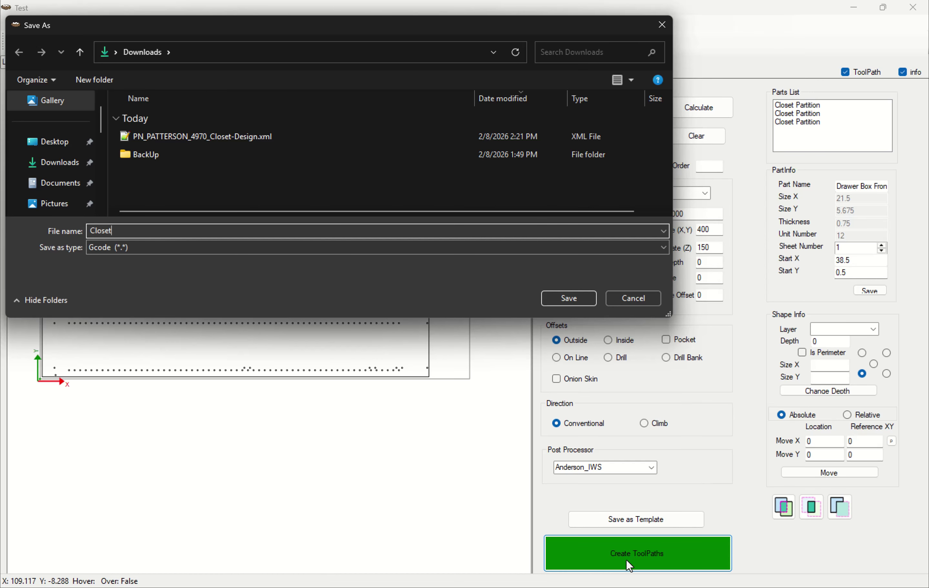
{"action": "left_click", "coordinate": [587, 301]}
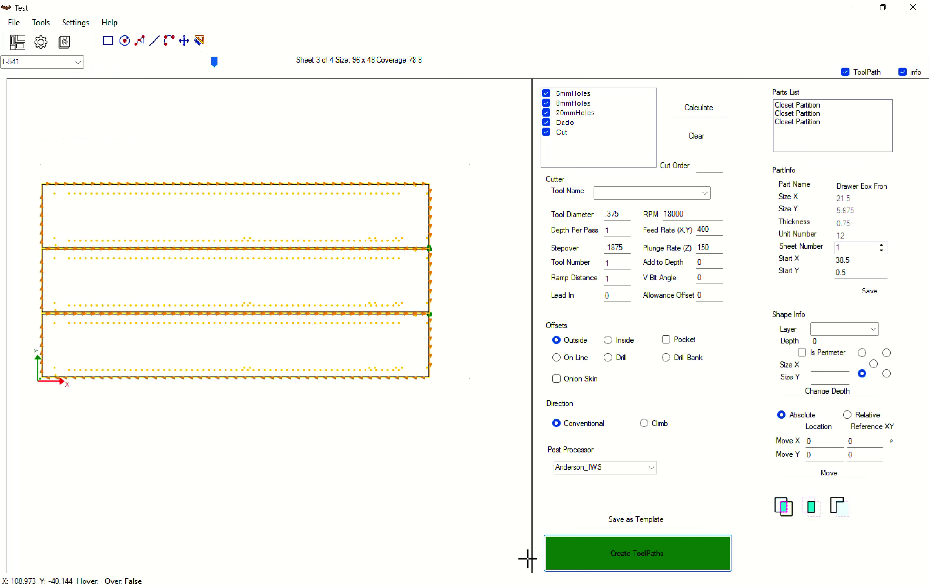
- Inspect the partition toolpaths on sheet 3, and set the Cut layer's cutting direction to Conventional
{"action": "scroll", "coordinate": [436, 331], "scroll_direction": "up", "scroll_amount": 3}
{"action": "scroll", "coordinate": [414, 312], "scroll_direction": "up", "scroll_amount": 5}
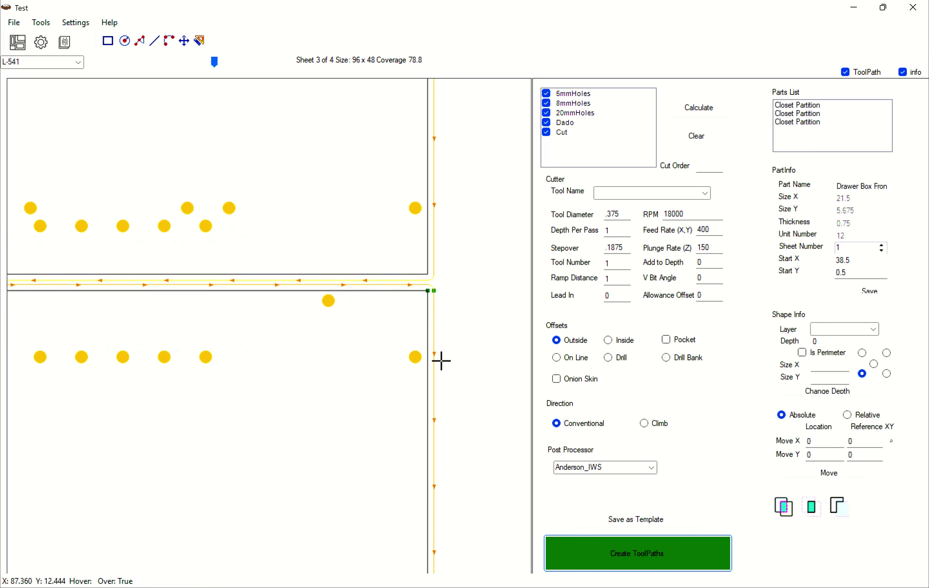
{"action": "scroll", "coordinate": [377, 394], "scroll_direction": "down", "scroll_amount": 3}
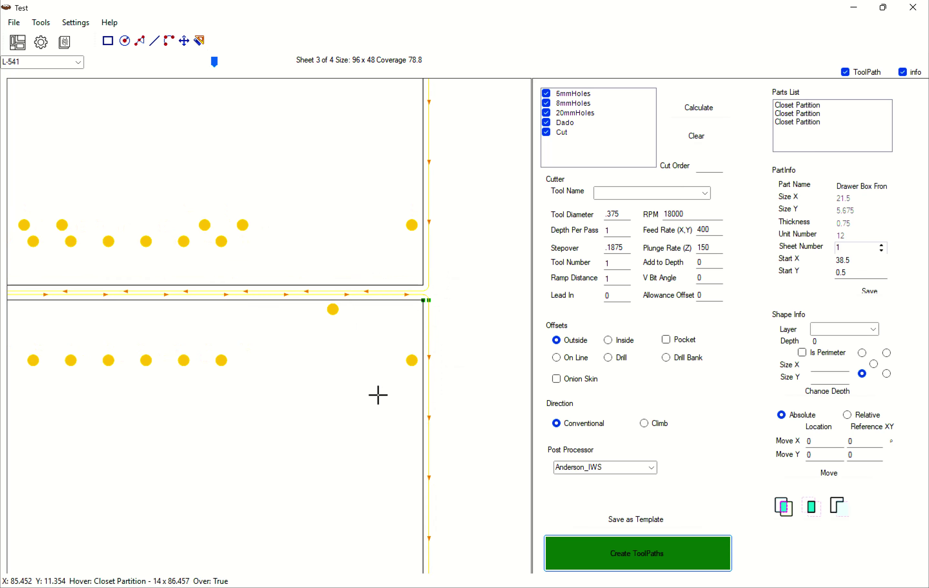
{"action": "scroll", "coordinate": [382, 384], "scroll_direction": "down", "scroll_amount": 2}
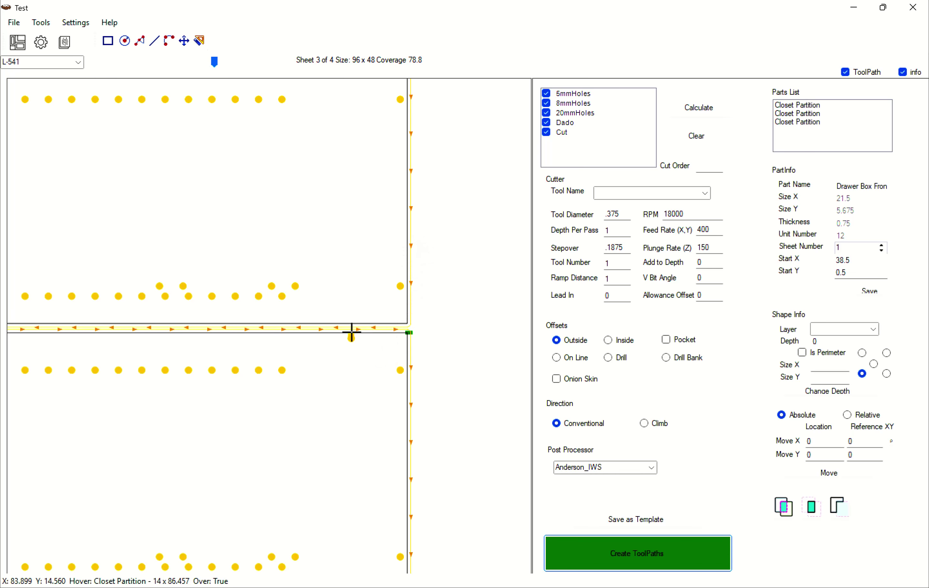
{"action": "left_click", "coordinate": [565, 132]}
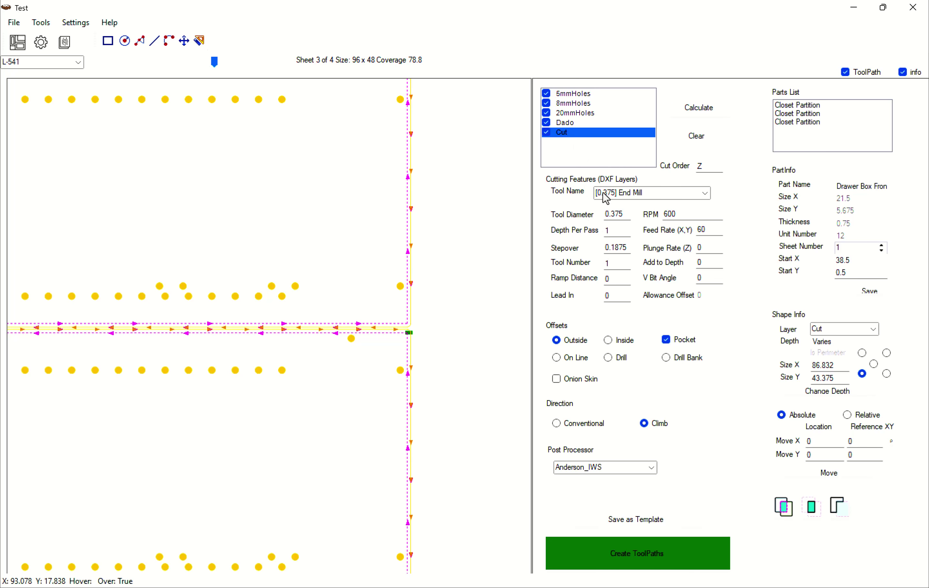
{"action": "left_click", "coordinate": [574, 426]}
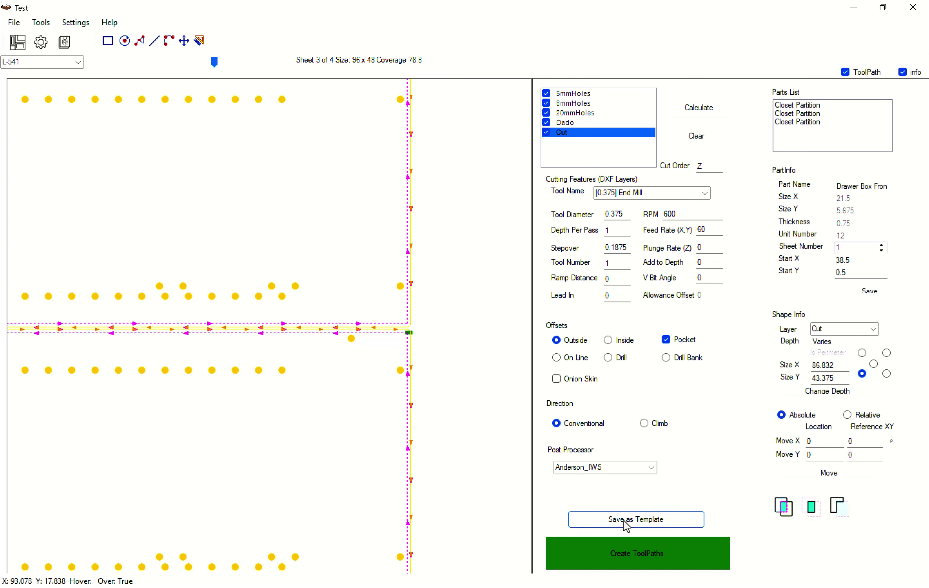
{"action": "scroll", "coordinate": [500, 415], "scroll_direction": "down", "scroll_amount": 1}
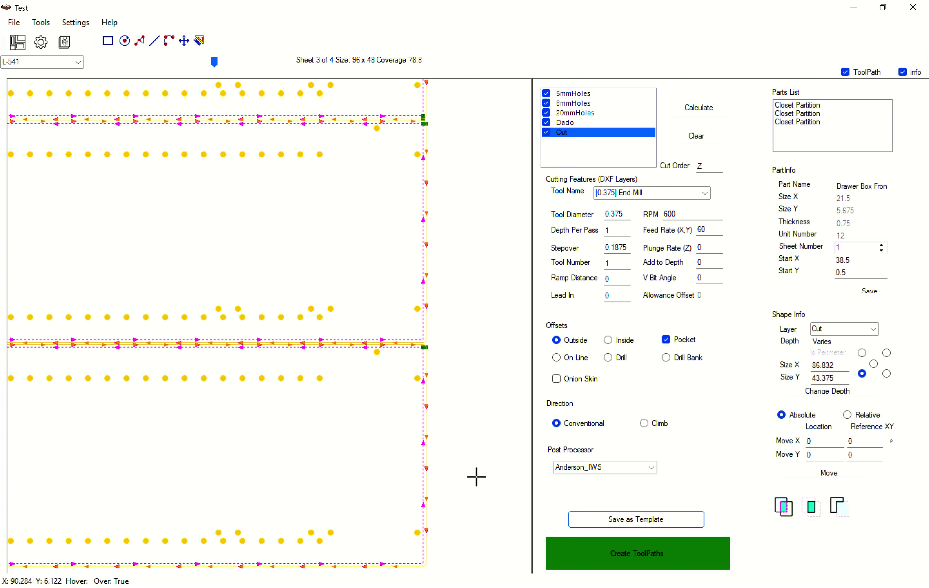
- Open the Toolpath_Closet folder in Downloads and go through the ANC files for sheets 4, 2, 3 and 1
{"action": "left_click", "coordinate": [509, 587]}
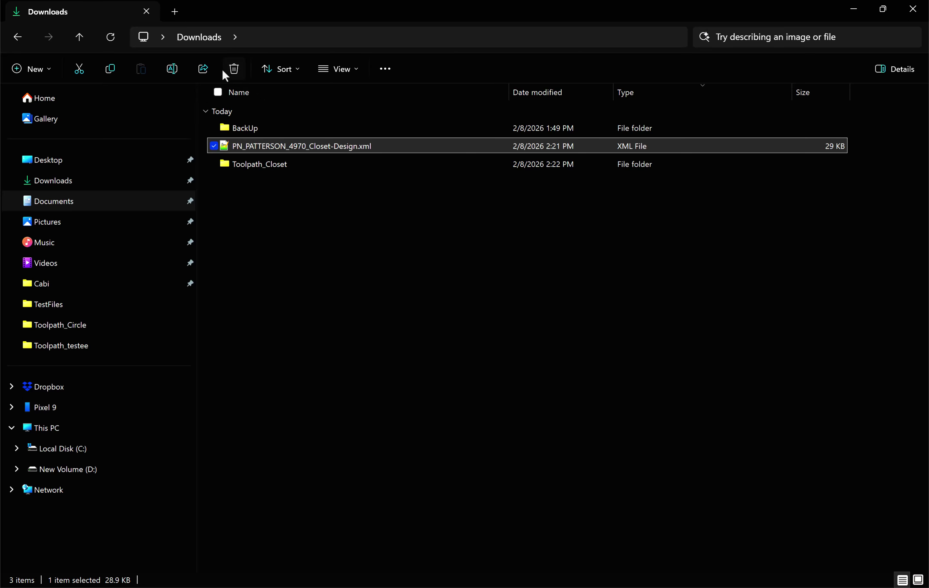
{"action": "mouse_move", "coordinate": [258, 171]}
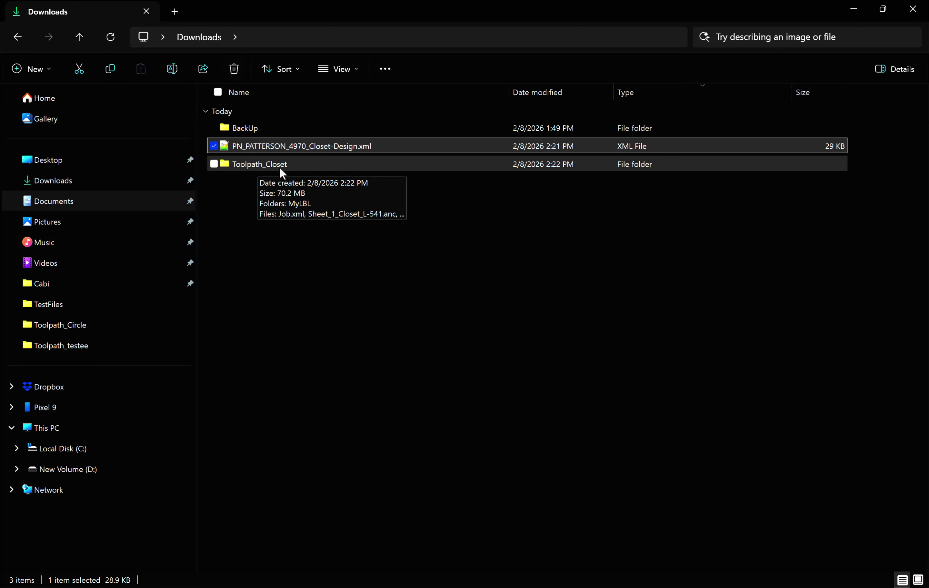
{"action": "double_click", "coordinate": [261, 165]}
{"action": "mouse_move", "coordinate": [268, 161]}
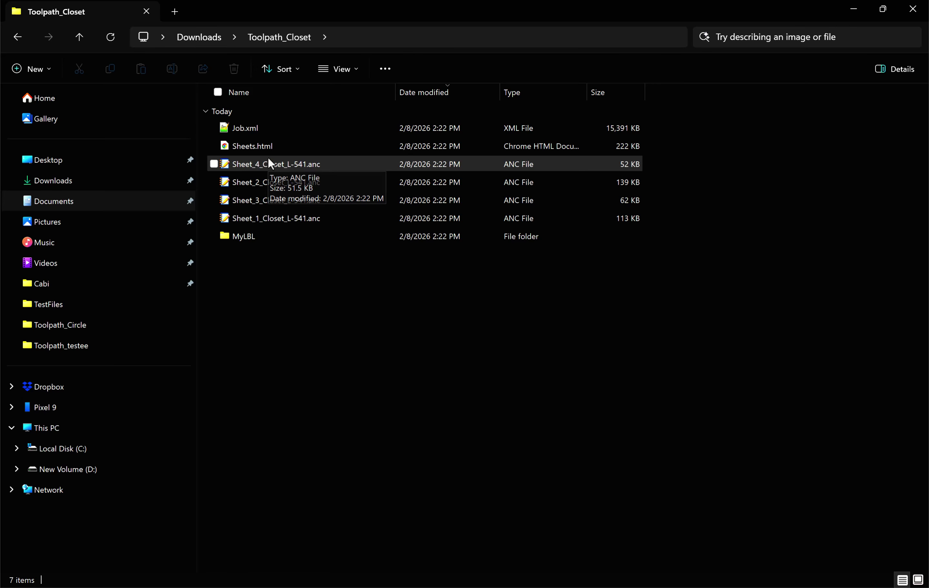
{"action": "left_click", "coordinate": [234, 170]}
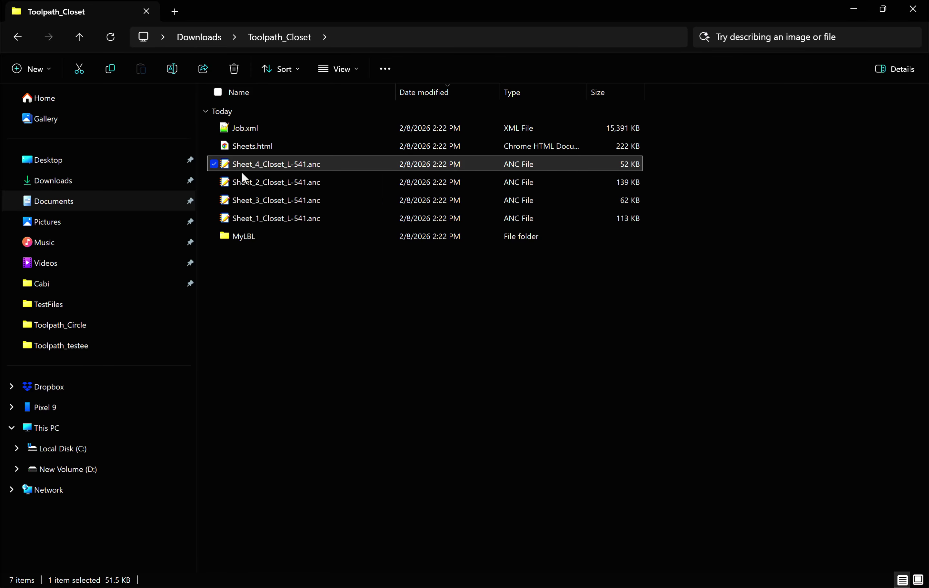
{"action": "left_click", "coordinate": [241, 184]}
{"action": "left_click", "coordinate": [242, 199]}
{"action": "left_click", "coordinate": [244, 219]}
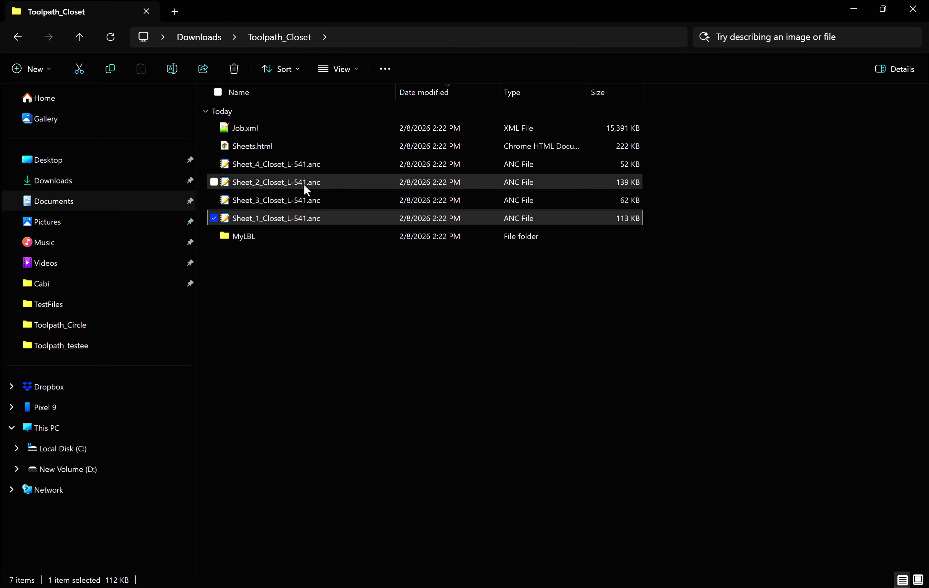
- Open Sheets.html in the browser and review the nesting diagrams and cut lists of sheets 1 and 2
{"action": "left_click_drag", "start_coordinate": [267, 151], "coordinate": [264, 148]}
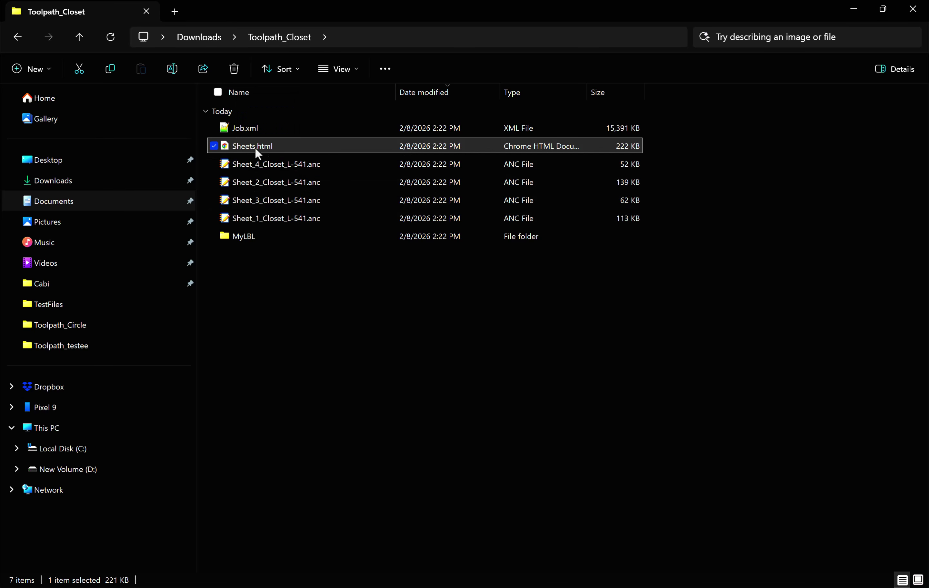
{"action": "double_click", "coordinate": [251, 147]}
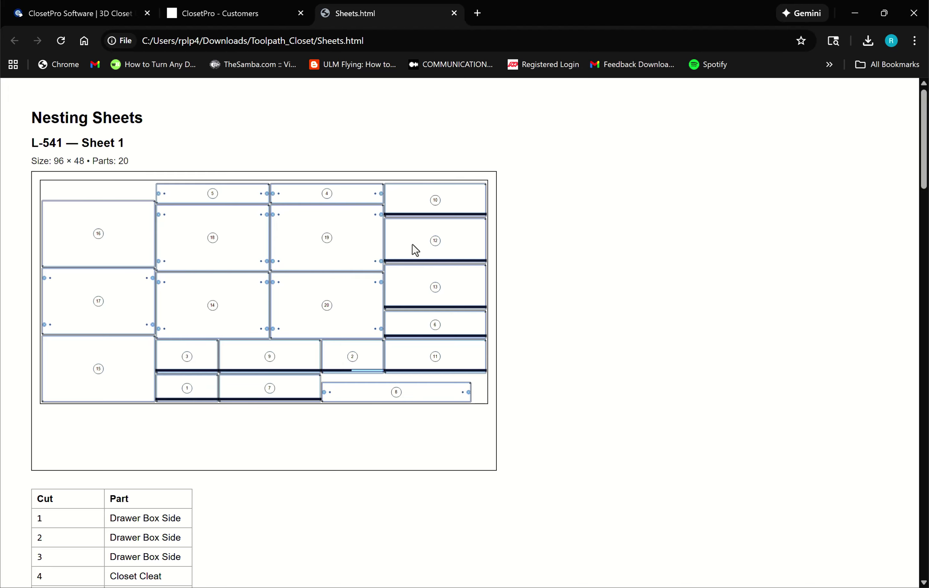
{"action": "scroll", "coordinate": [712, 314], "scroll_direction": "down", "scroll_amount": 8}
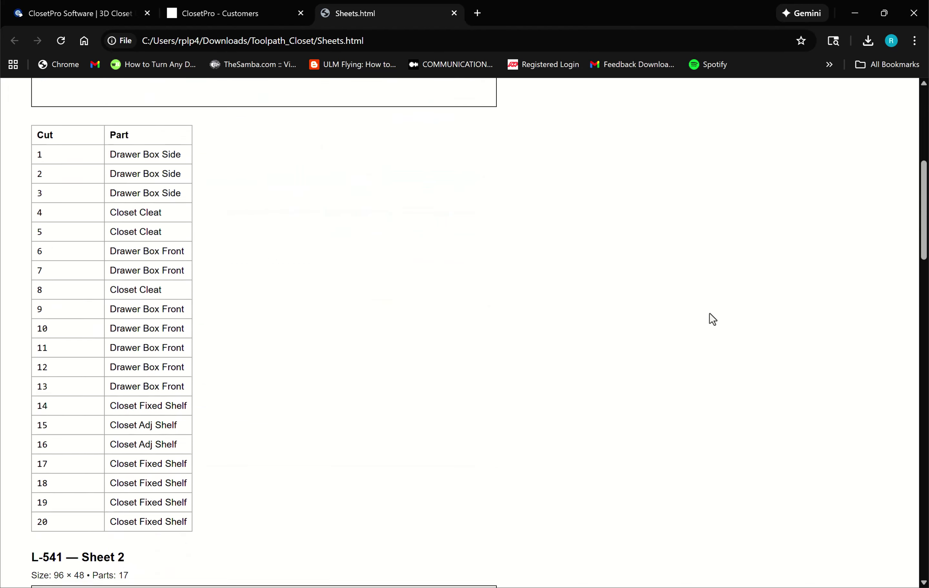
{"action": "scroll", "coordinate": [712, 316], "scroll_direction": "down", "scroll_amount": 13}
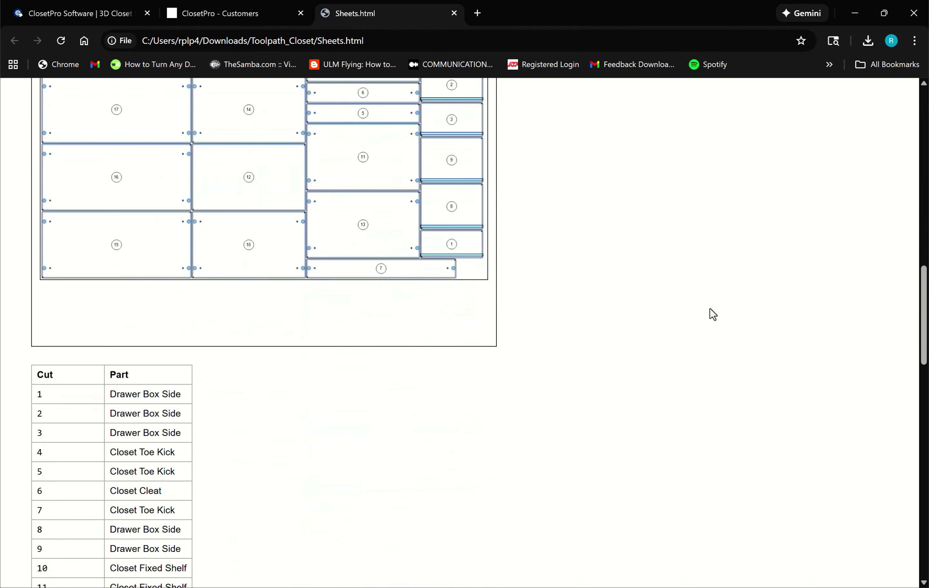
- Review the nesting diagrams and cut lists of sheets 3 and 4, then close the Sheets.html report and return to the Toolpath_Closet folder
{"action": "scroll", "coordinate": [710, 308], "scroll_direction": "down", "scroll_amount": 13}
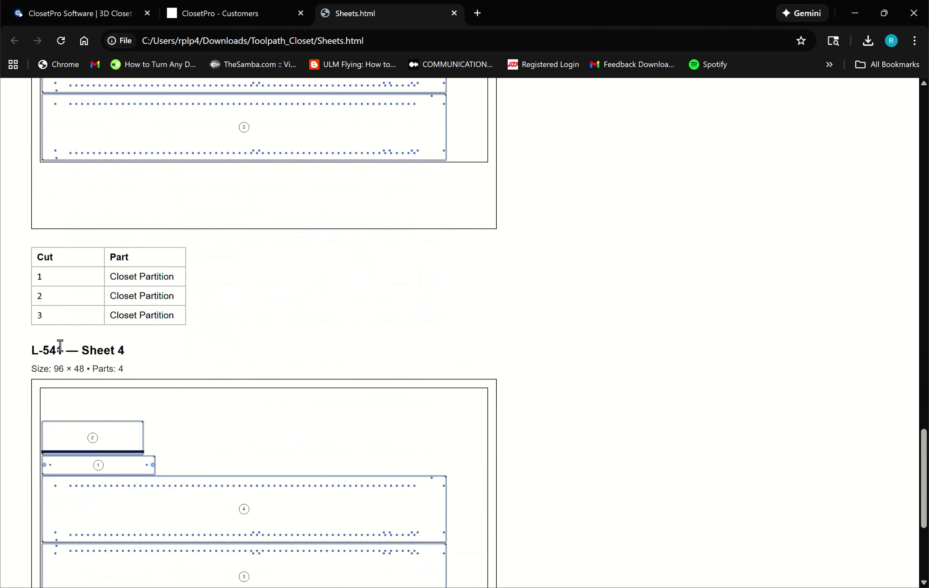
{"action": "left_click_drag", "start_coordinate": [62, 350], "coordinate": [32, 353]}
{"action": "left_click_drag", "start_coordinate": [123, 354], "coordinate": [81, 354]}
{"action": "scroll", "coordinate": [417, 323], "scroll_direction": "down", "scroll_amount": 5}
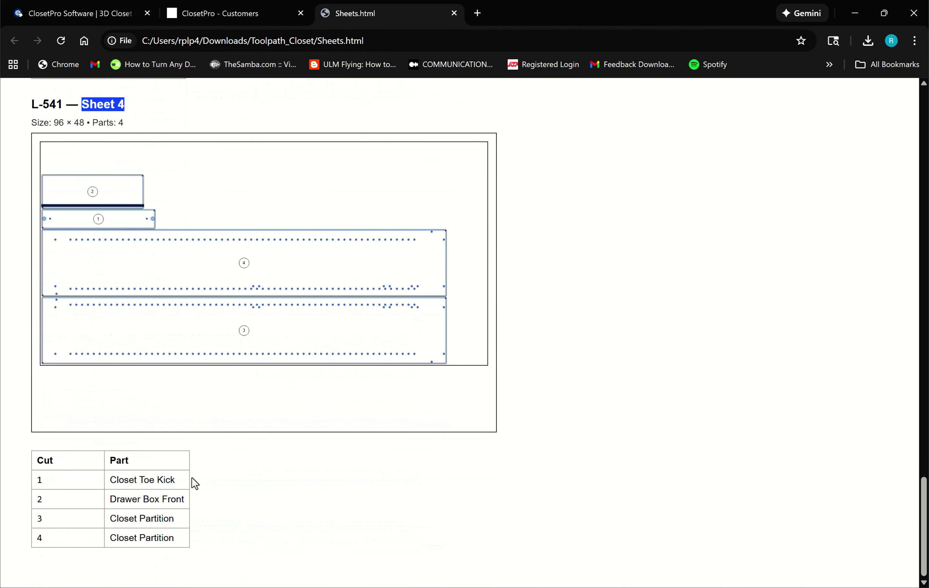
{"action": "left_click_drag", "start_coordinate": [178, 481], "coordinate": [120, 500]}
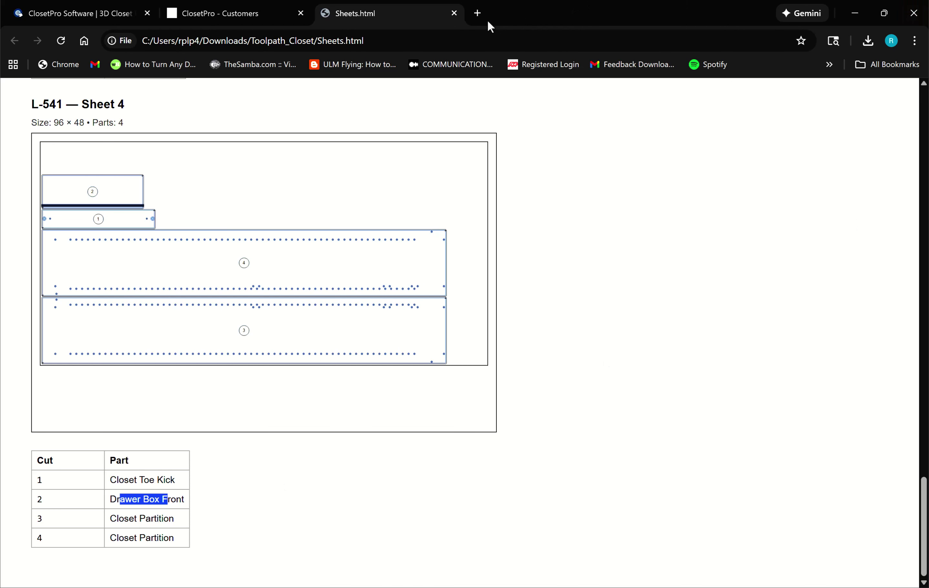
{"action": "left_click", "coordinate": [453, 13]}
{"action": "left_click", "coordinate": [855, 13]}
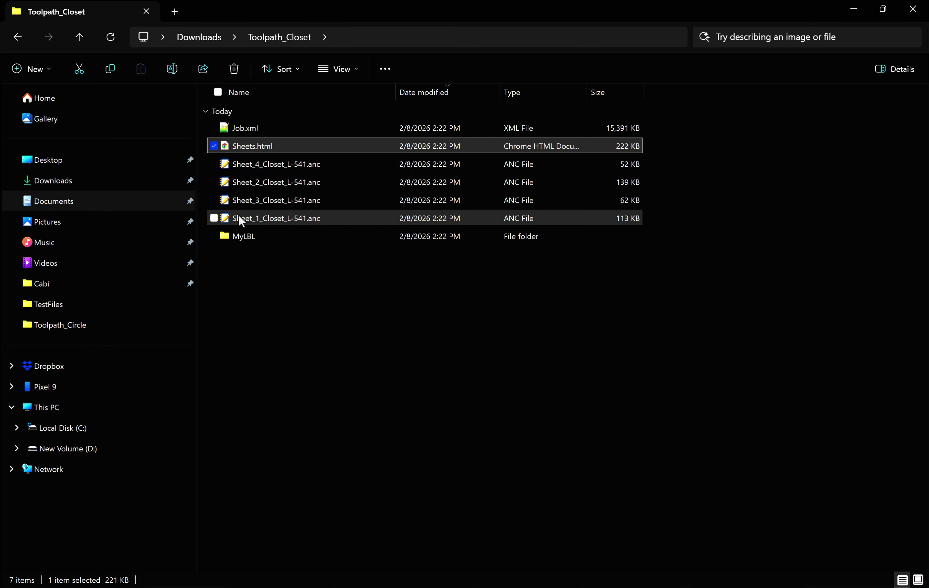
- Open the MyLBL folder, view the part label image 27.bmp, and close it again
{"action": "double_click", "coordinate": [241, 238]}
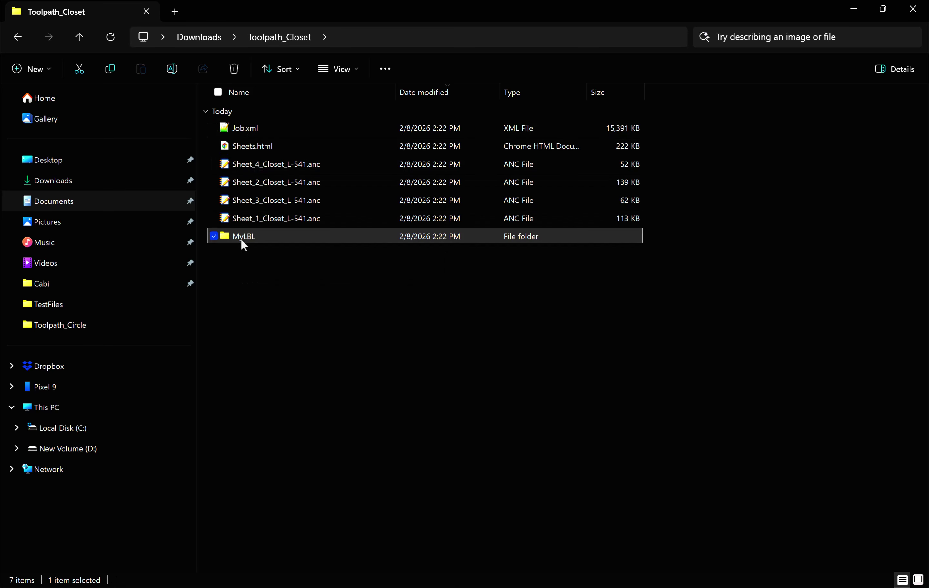
{"action": "scroll", "coordinate": [283, 281], "scroll_direction": "down", "scroll_amount": 6}
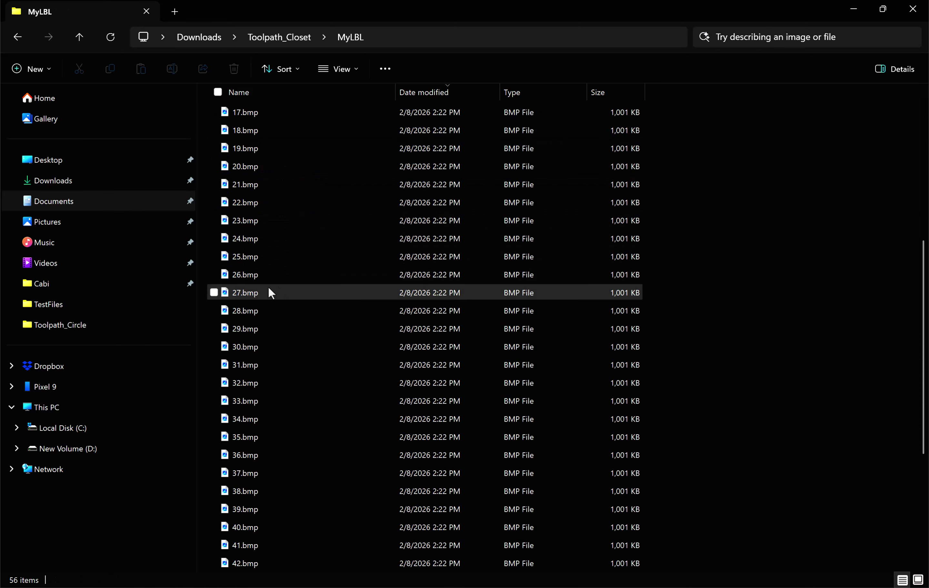
{"action": "left_click", "coordinate": [273, 291]}
{"action": "double_click", "coordinate": [273, 292]}
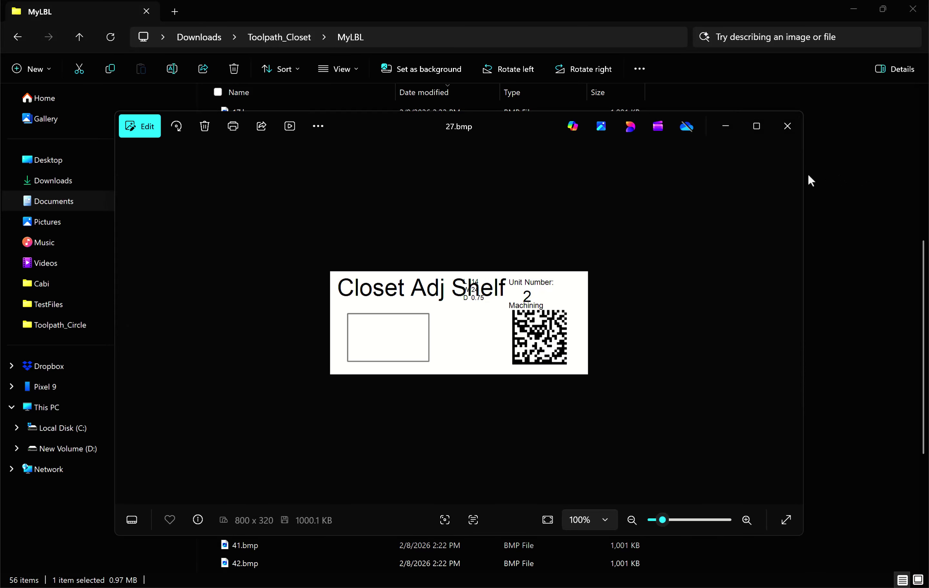
{"action": "left_click", "coordinate": [785, 128]}
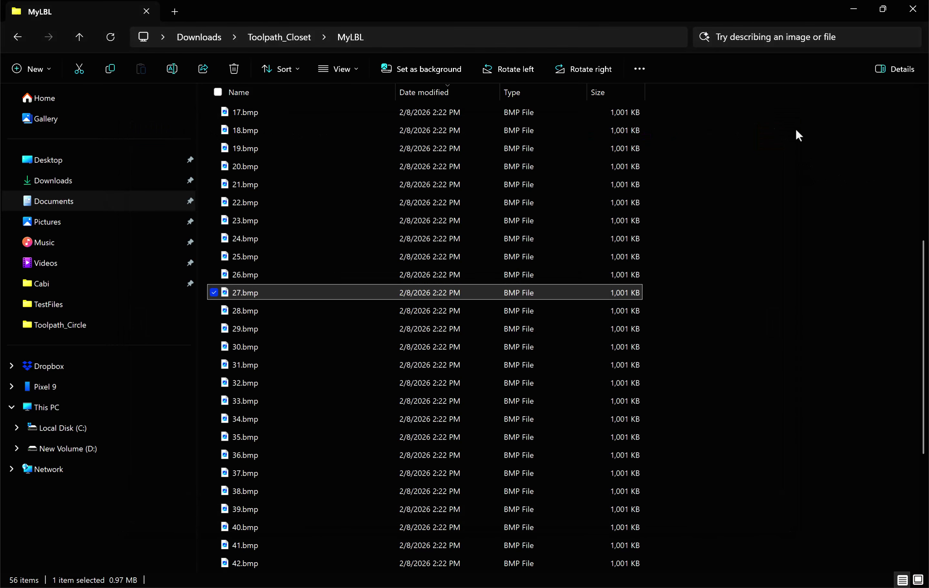
- Go back to the Toolpath_Closet folder and select the Job.xml file
{"action": "left_click", "coordinate": [20, 38]}
{"action": "left_click", "coordinate": [250, 127]}
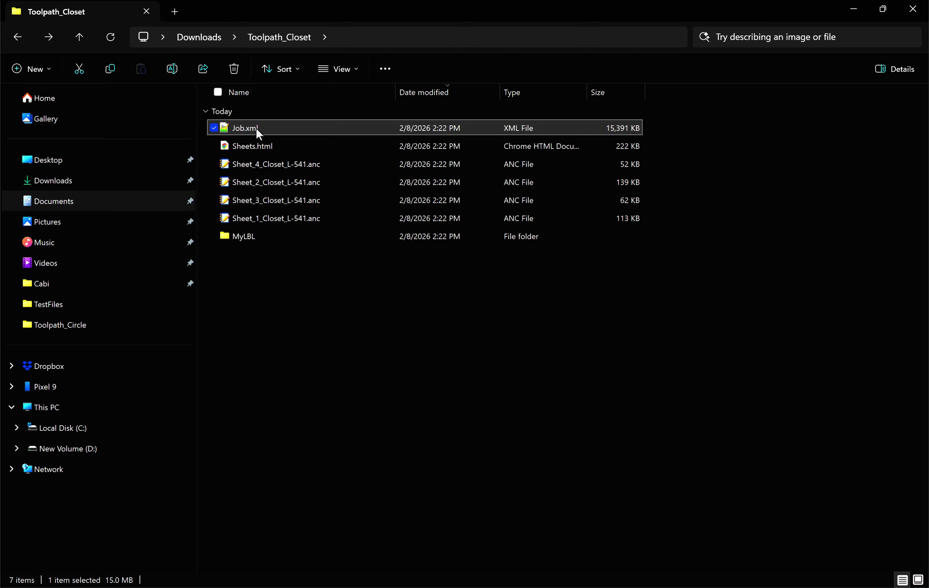